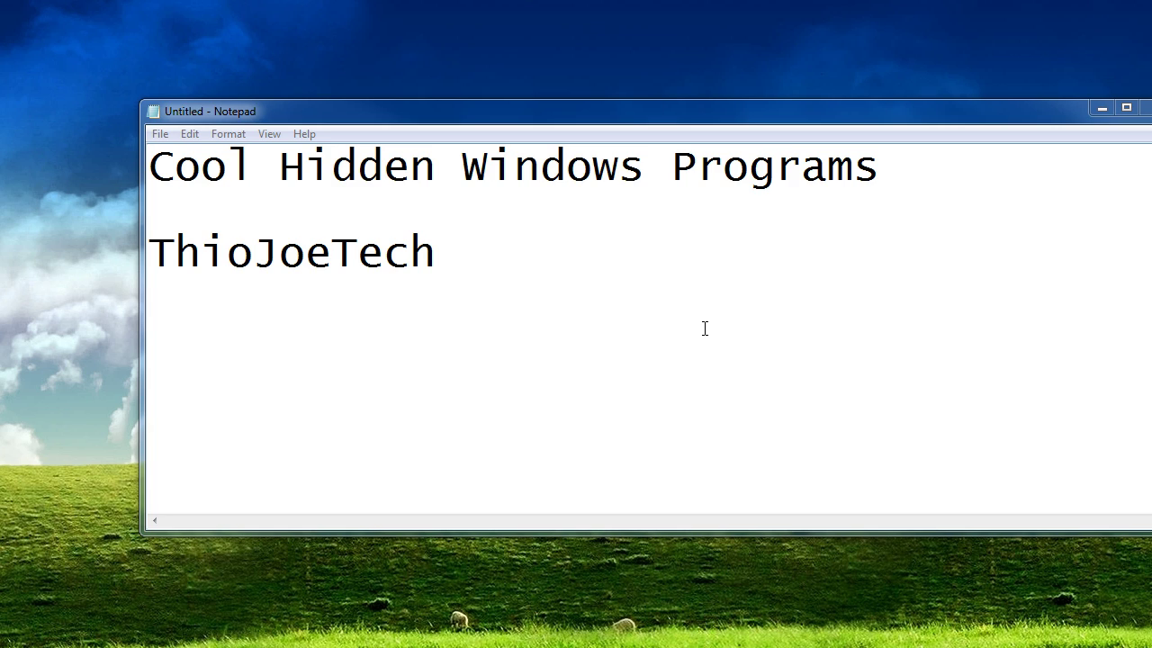
{"action": "left_click_drag", "start_coordinate": [594, 118], "coordinate": [506, 126]}
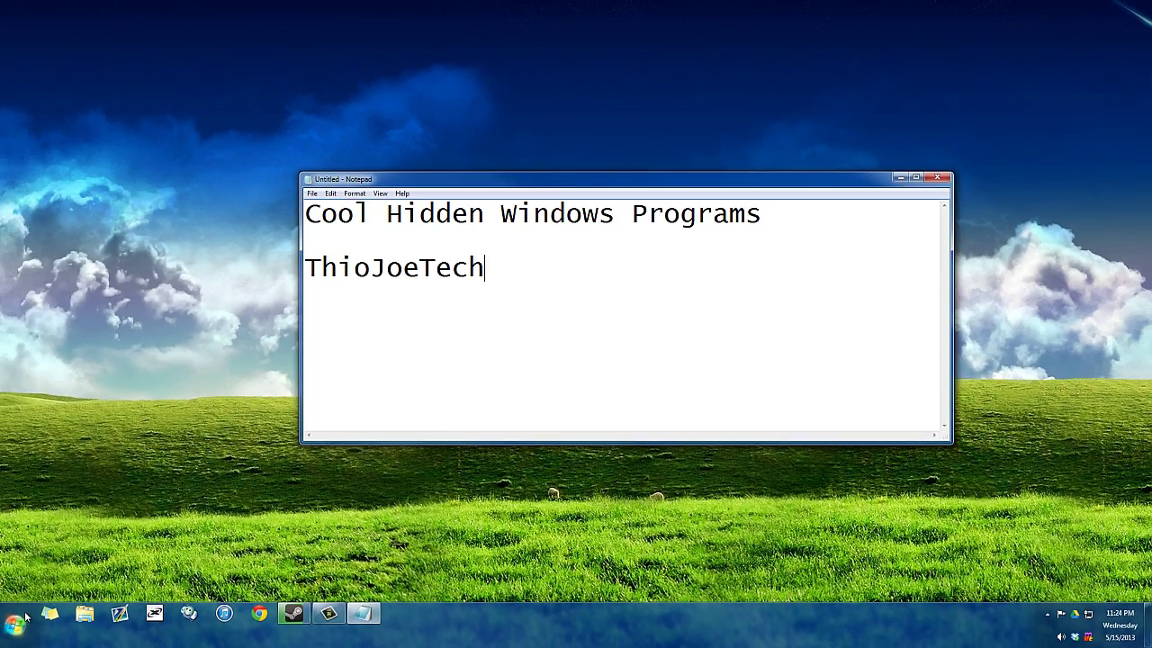
Step: Search for snipping to launch the Snipping Tool, and capture a rectangular area over the Notepad window's left part
{"action": "left_click", "coordinate": [27, 616]}
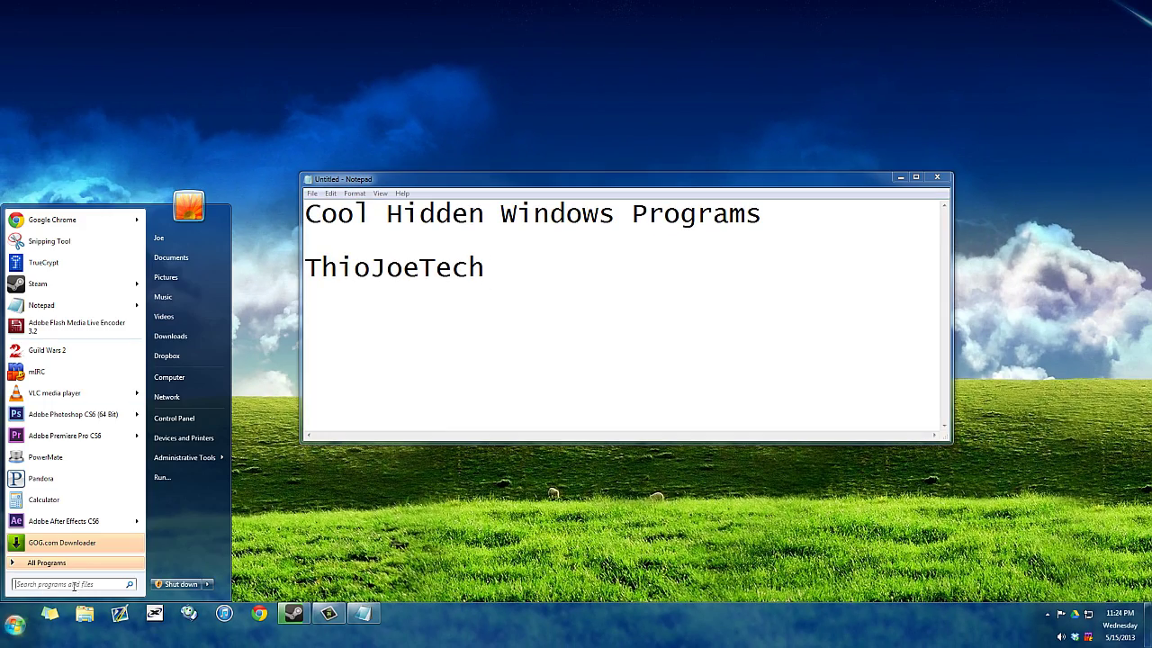
{"action": "type", "text": "snipping"}
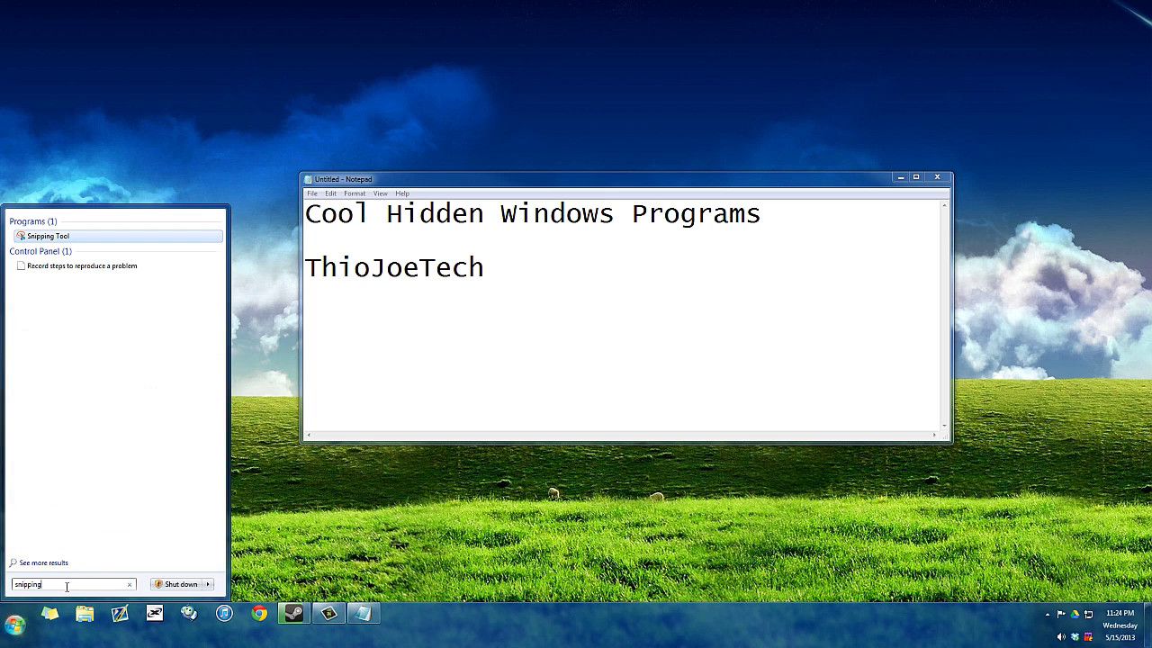
{"action": "left_click", "coordinate": [61, 237]}
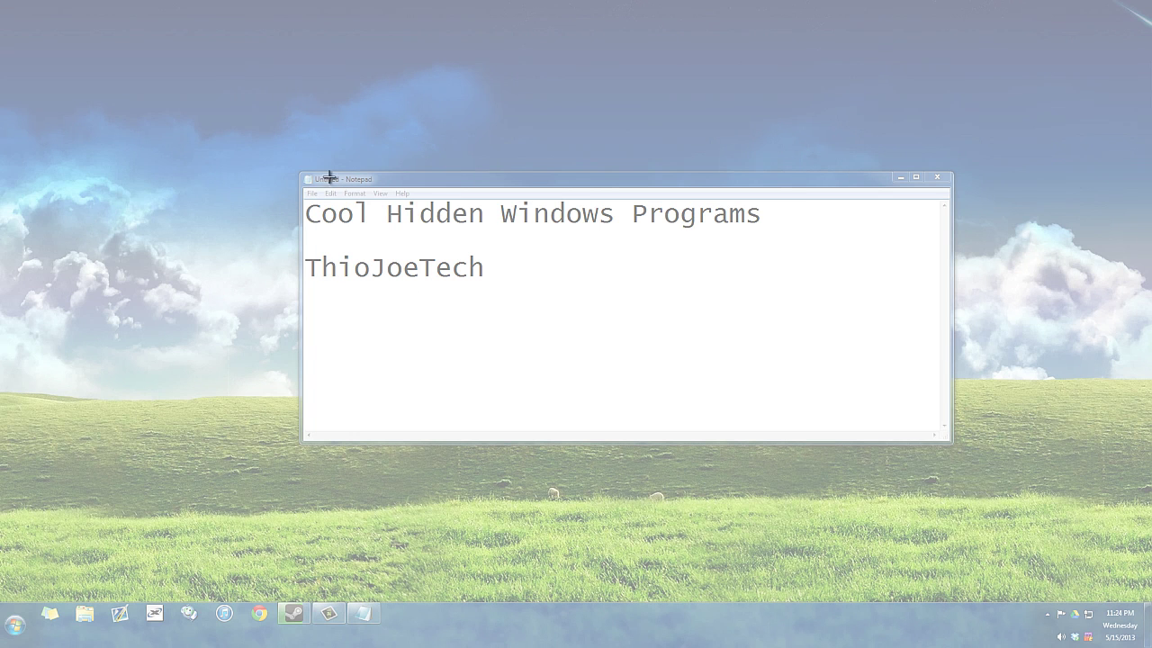
{"action": "left_click_drag", "start_coordinate": [283, 158], "coordinate": [597, 458]}
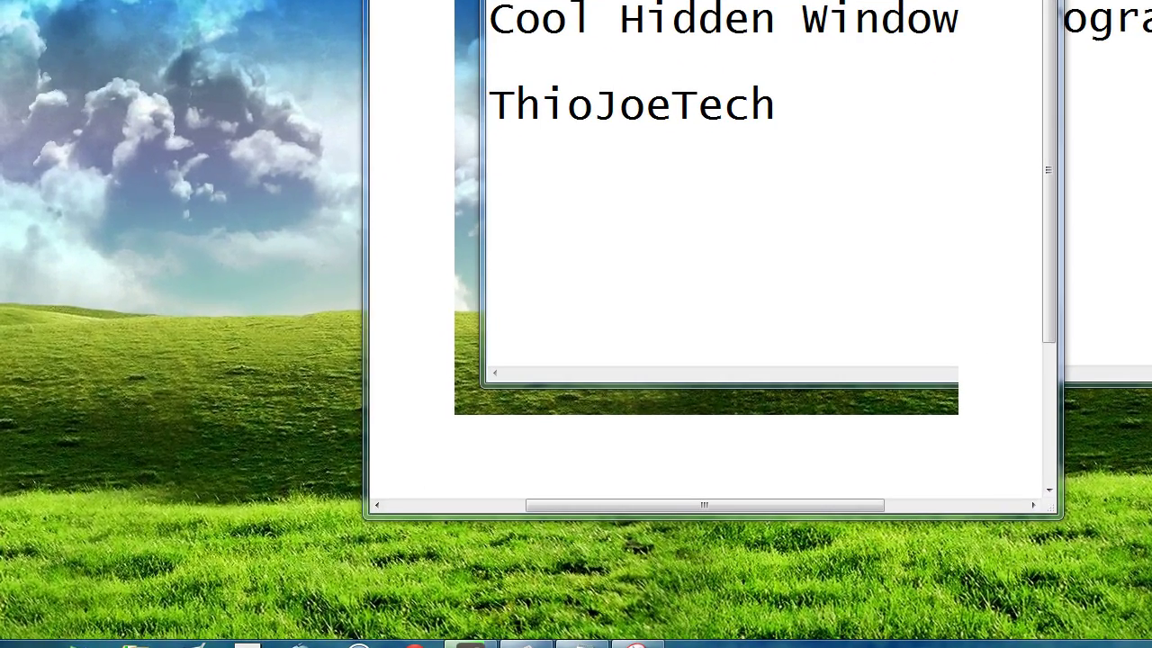
Step: Capture a new snip covering most of the Notepad window, including its title bar and both lines of text
{"action": "left_click", "coordinate": [14, 622]}
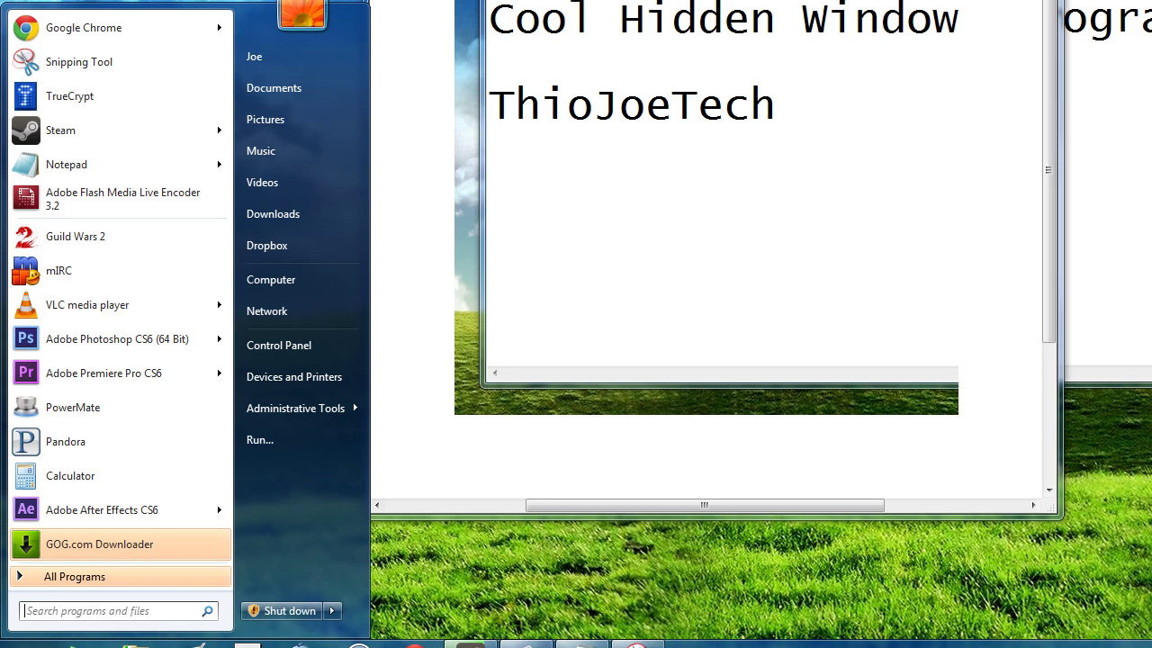
{"action": "key", "text": "Escape"}
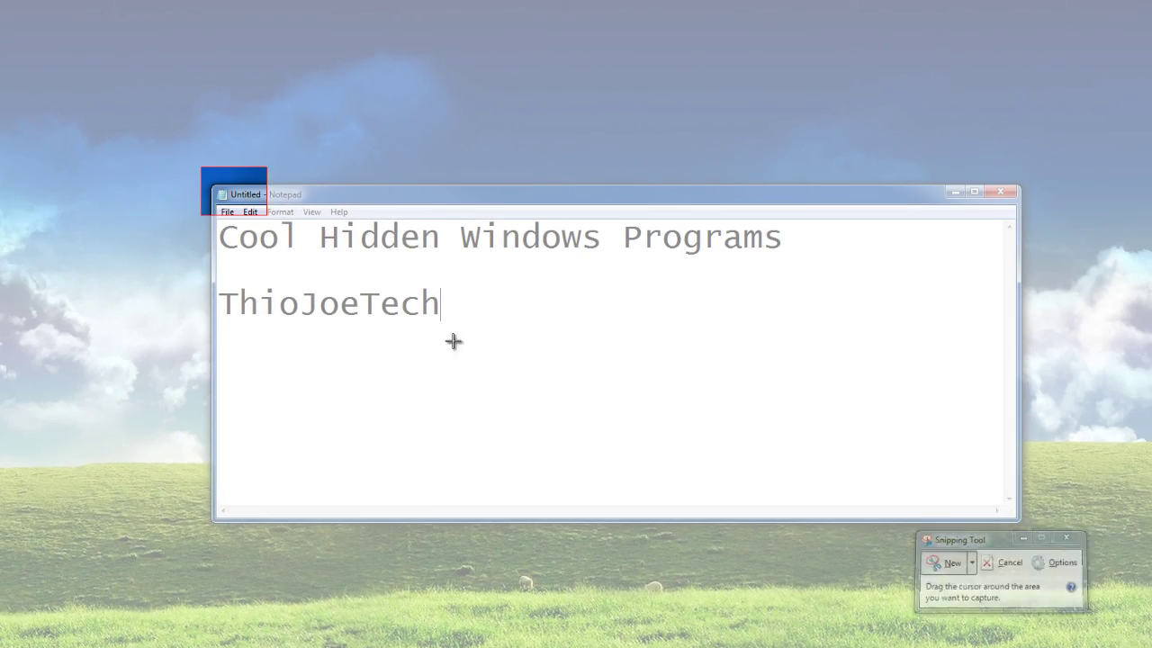
{"action": "left_click_drag", "start_coordinate": [453, 341], "coordinate": [826, 565]}
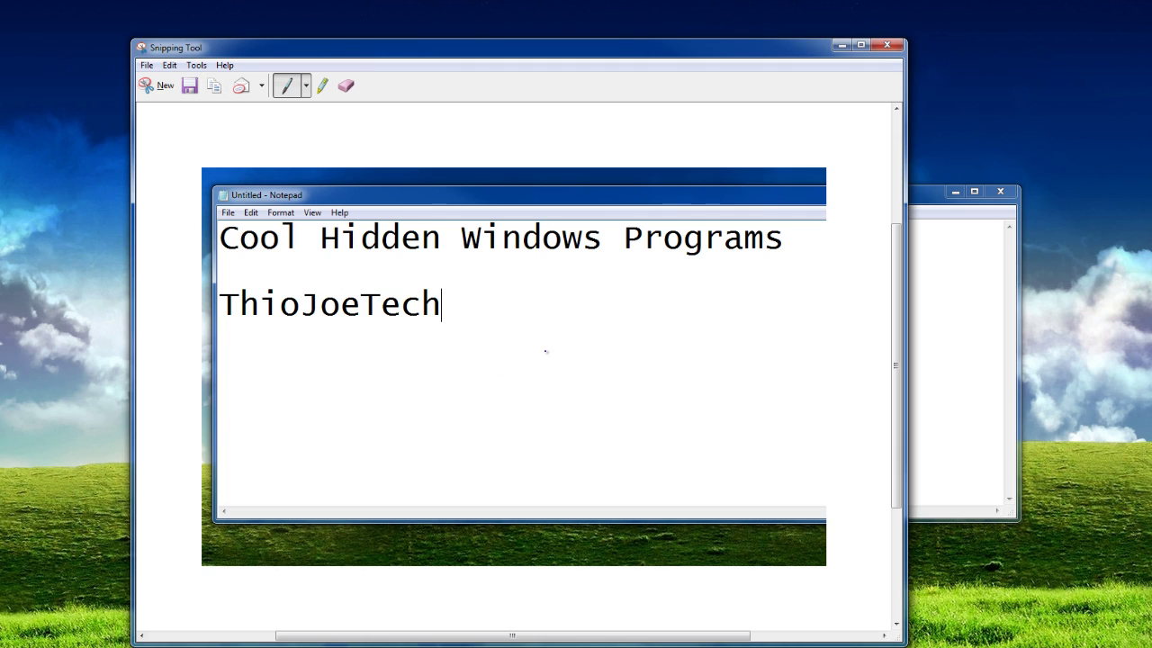
Step: Draw a blue pen arrow on the snip pointing at ThioJoeTech, and close the Snipping Tool
{"action": "mouse_move", "coordinate": [596, 304]}
{"action": "left_mouse_down"}
{"action": "mouse_move", "coordinate": [474, 306]}
{"action": "mouse_move", "coordinate": [513, 284]}
{"action": "mouse_move", "coordinate": [560, 382]}
{"action": "left_mouse_up"}
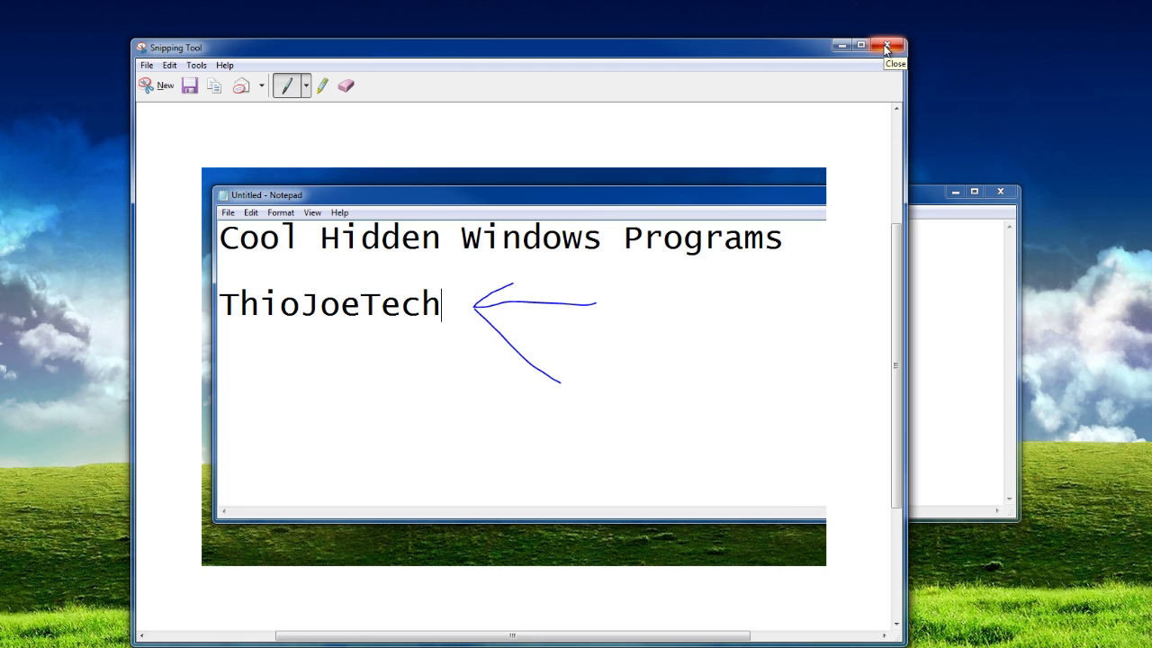
{"action": "left_click", "coordinate": [887, 47]}
{"action": "left_click", "coordinate": [576, 356]}
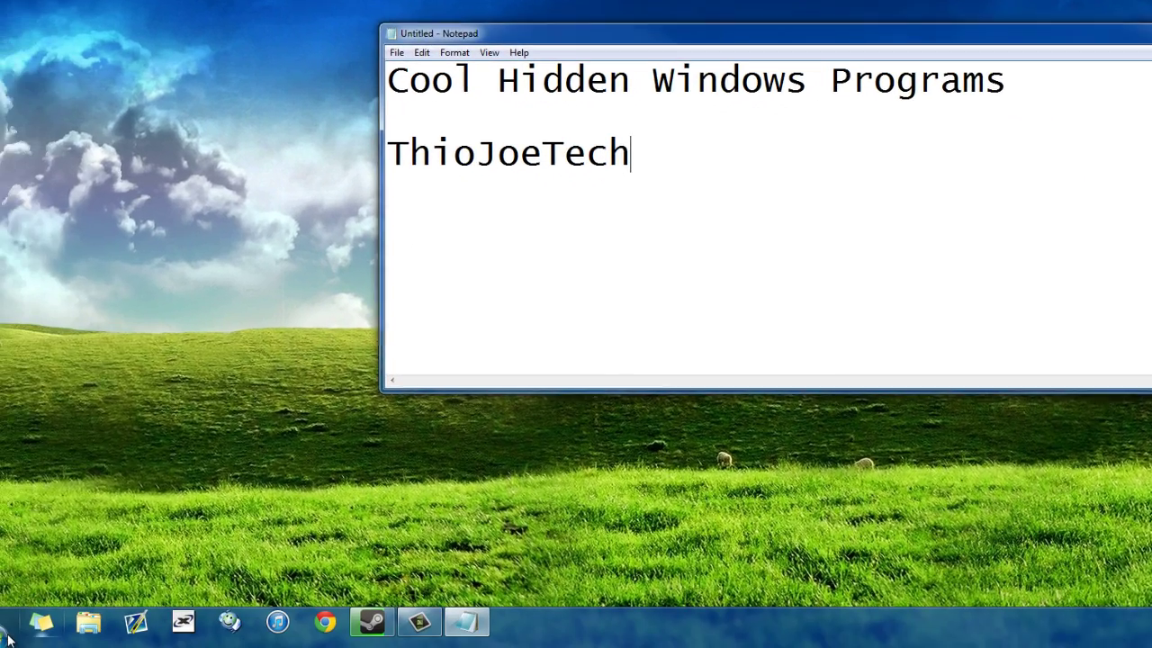
Step: Search for sticky and launch Sticky Notes
{"action": "left_click", "coordinate": [21, 615]}
{"action": "type", "text": "sticky"}
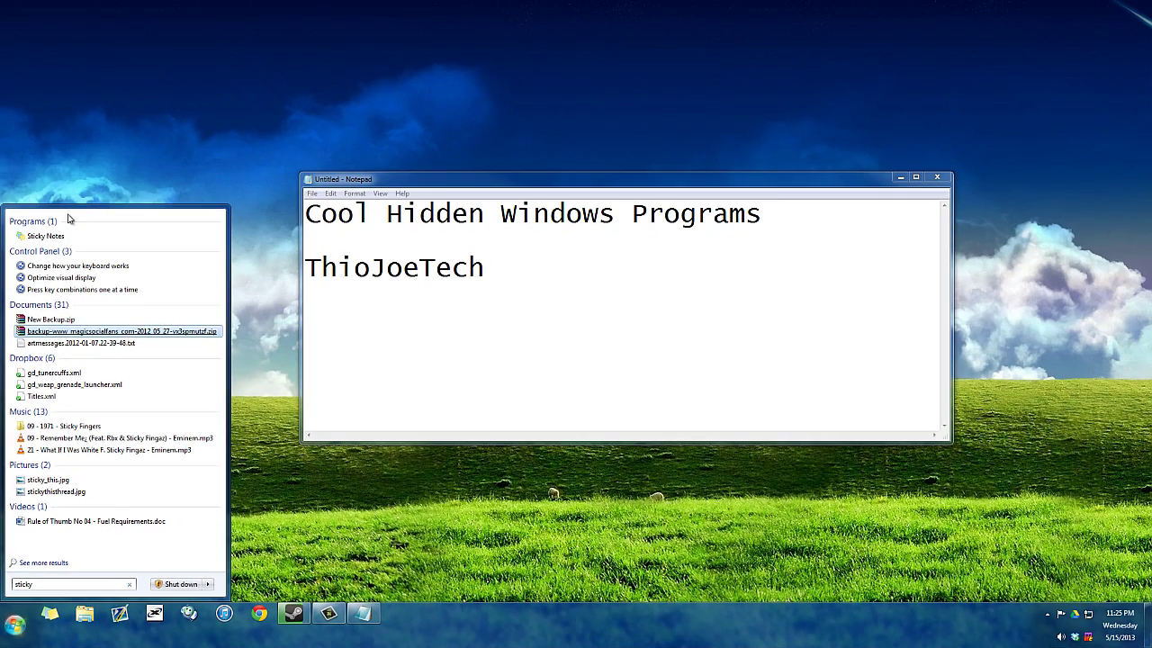
{"action": "left_click", "coordinate": [66, 235]}
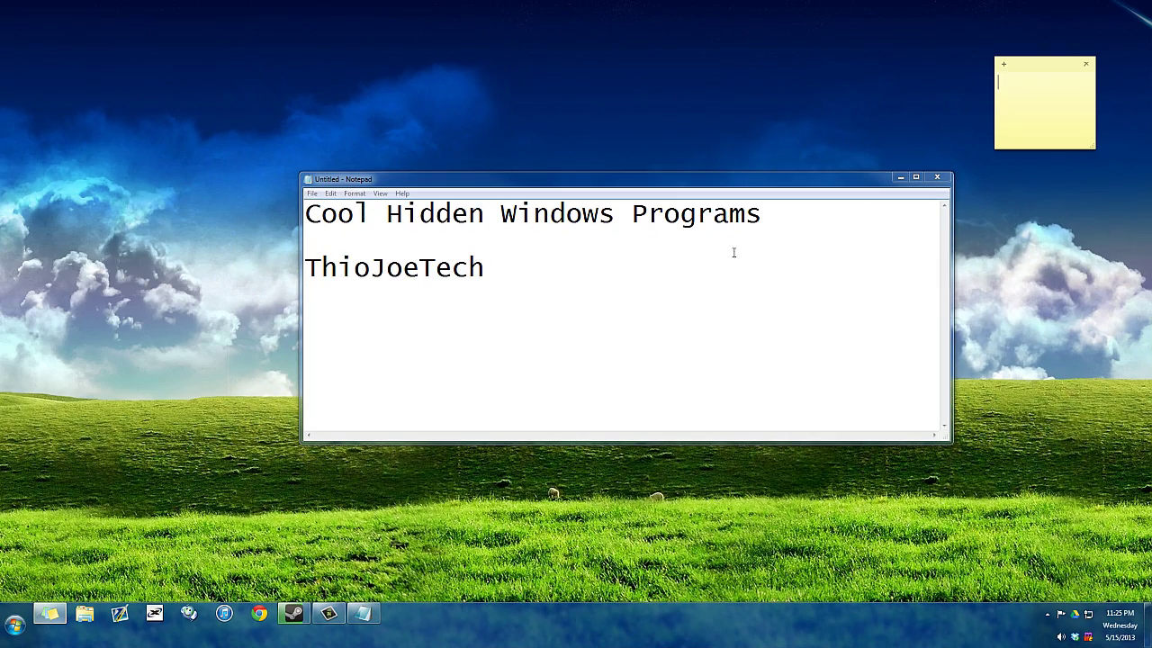
Step: Enlarge and reposition the sticky note around the Notepad window's upper edge, and write "jklasdjklfkljsadfjljkas" on it
{"action": "left_click_drag", "start_coordinate": [1037, 65], "coordinate": [551, 87]}
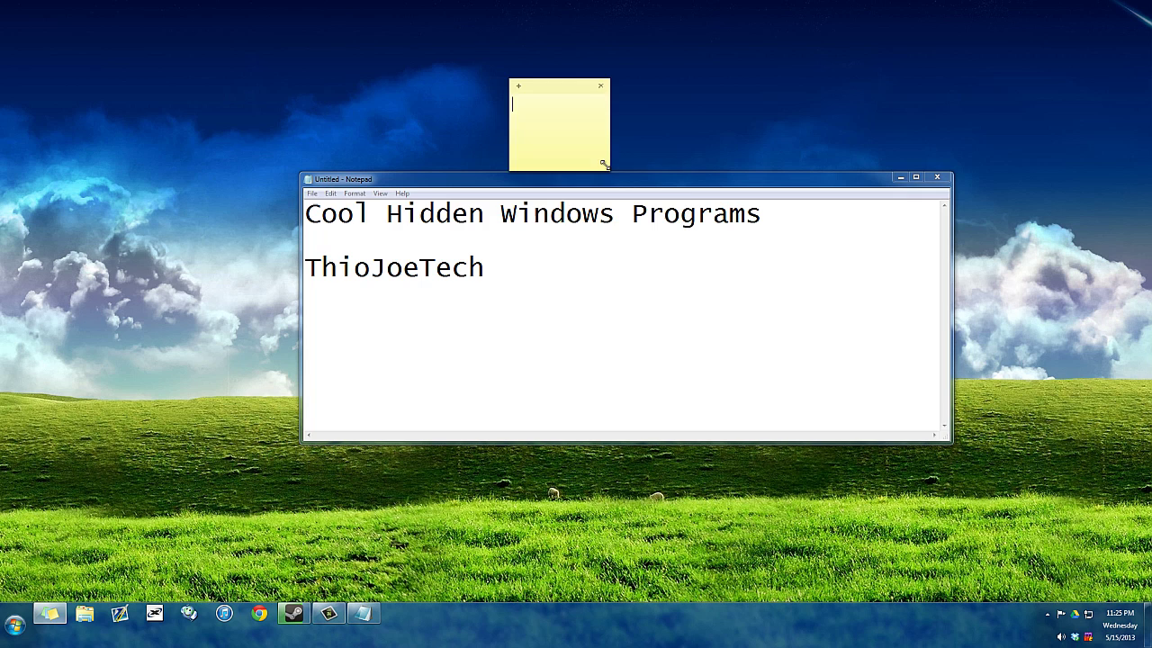
{"action": "left_click_drag", "start_coordinate": [603, 164], "coordinate": [698, 219]}
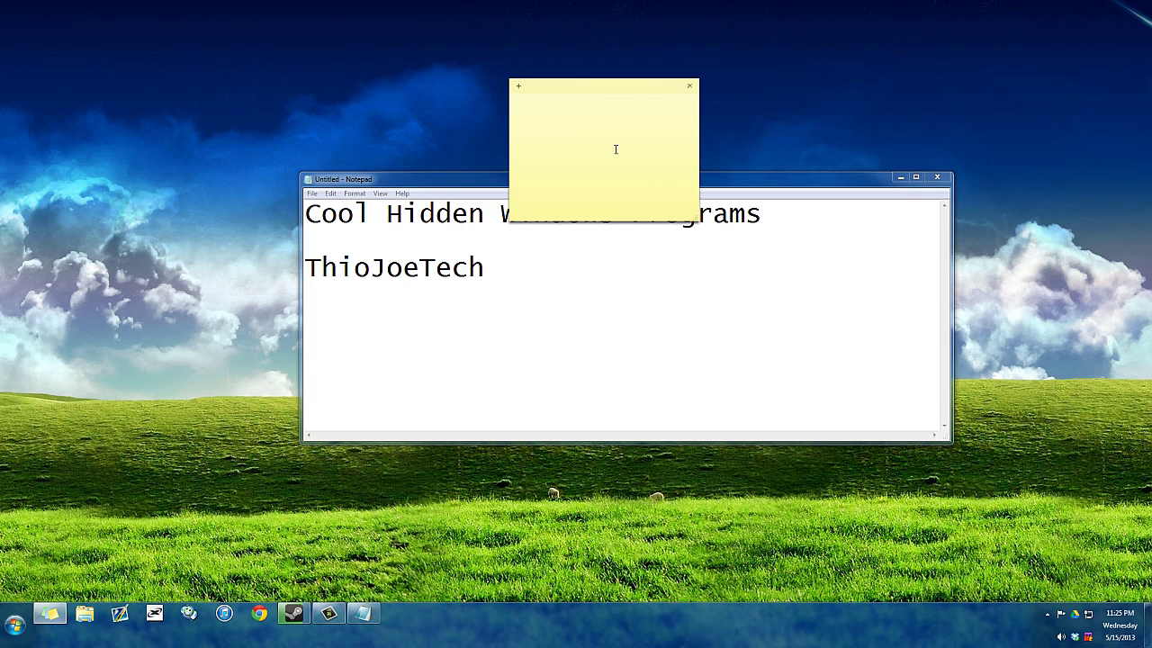
{"action": "type", "text": "jklasdjklfkljsadfjljkas"}
{"action": "left_click_drag", "start_coordinate": [612, 87], "coordinate": [891, 82]}
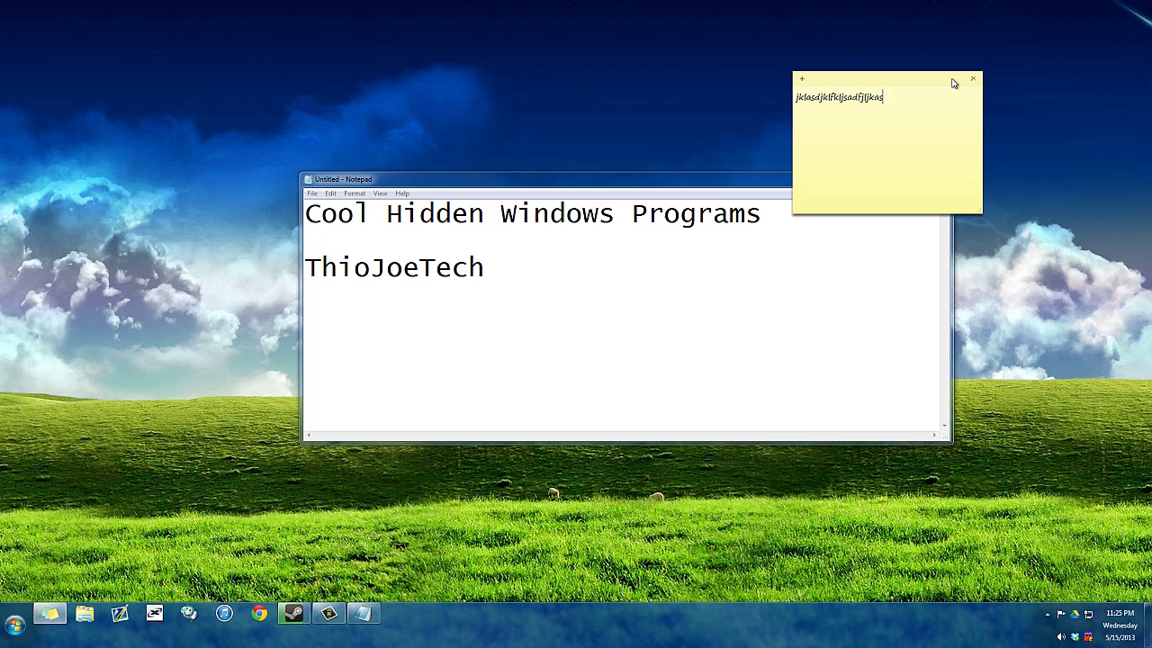
Step: Add a second sticky note and remove the notes from the desktop
{"action": "left_click", "coordinate": [803, 83]}
{"action": "left_click", "coordinate": [779, 80]}
{"action": "left_click", "coordinate": [974, 78]}
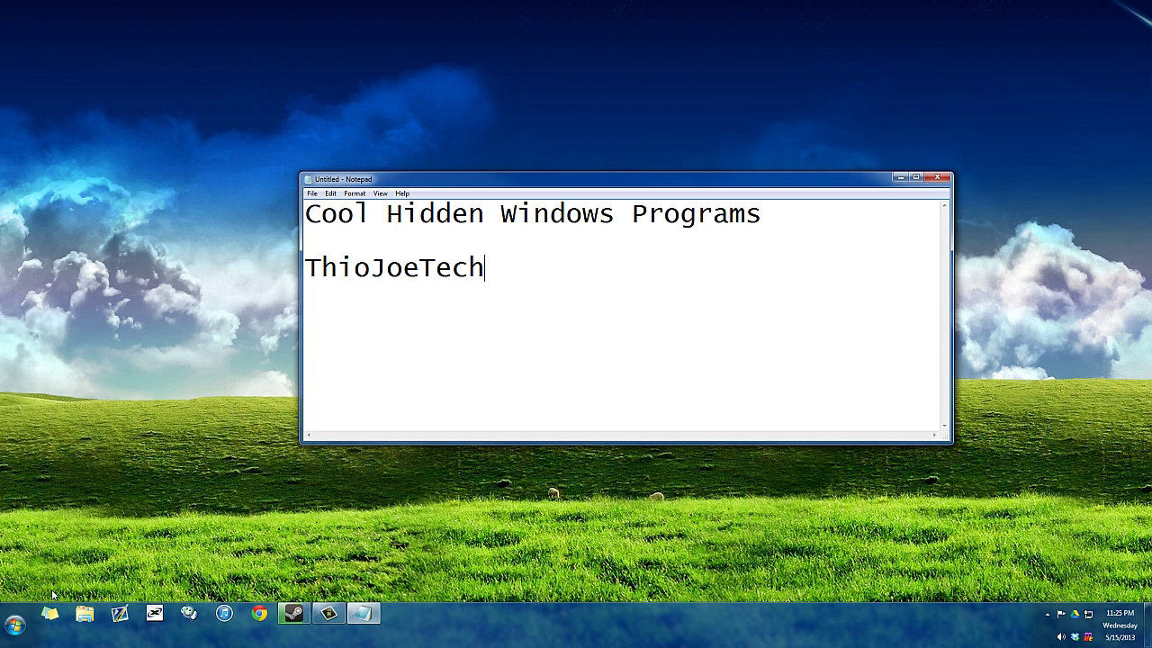
Step: Find and open Windows Remote Assistance, choose to invite someone trusted to help, and cancel the wizard
{"action": "left_click", "coordinate": [15, 624]}
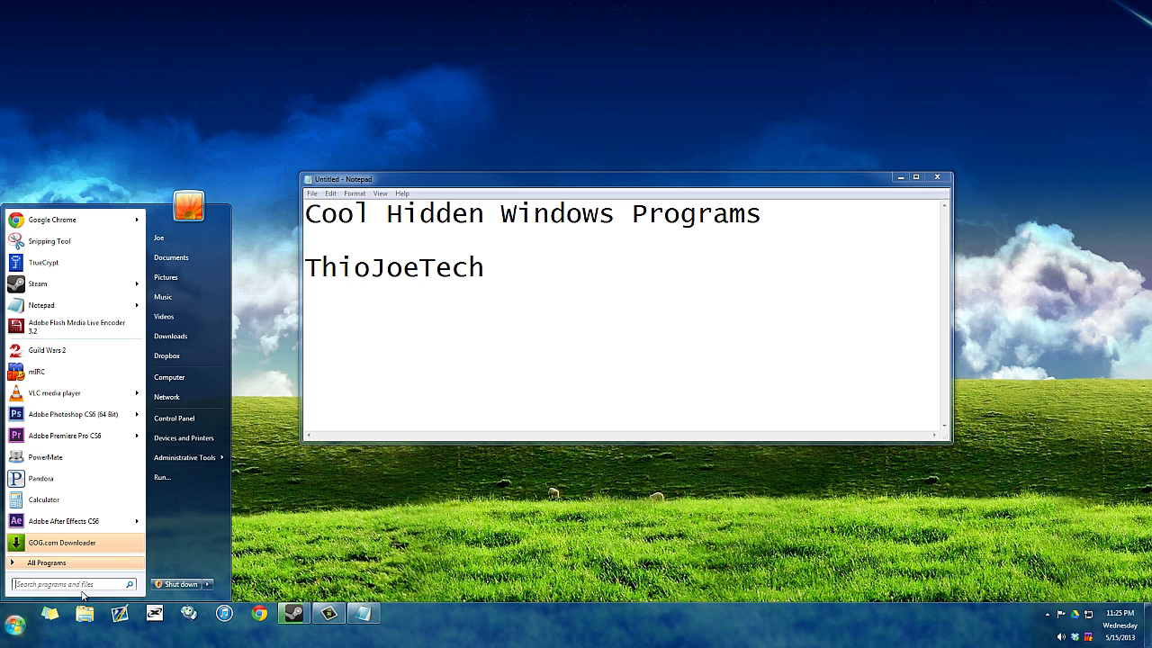
{"action": "type", "text": "remote assis"}
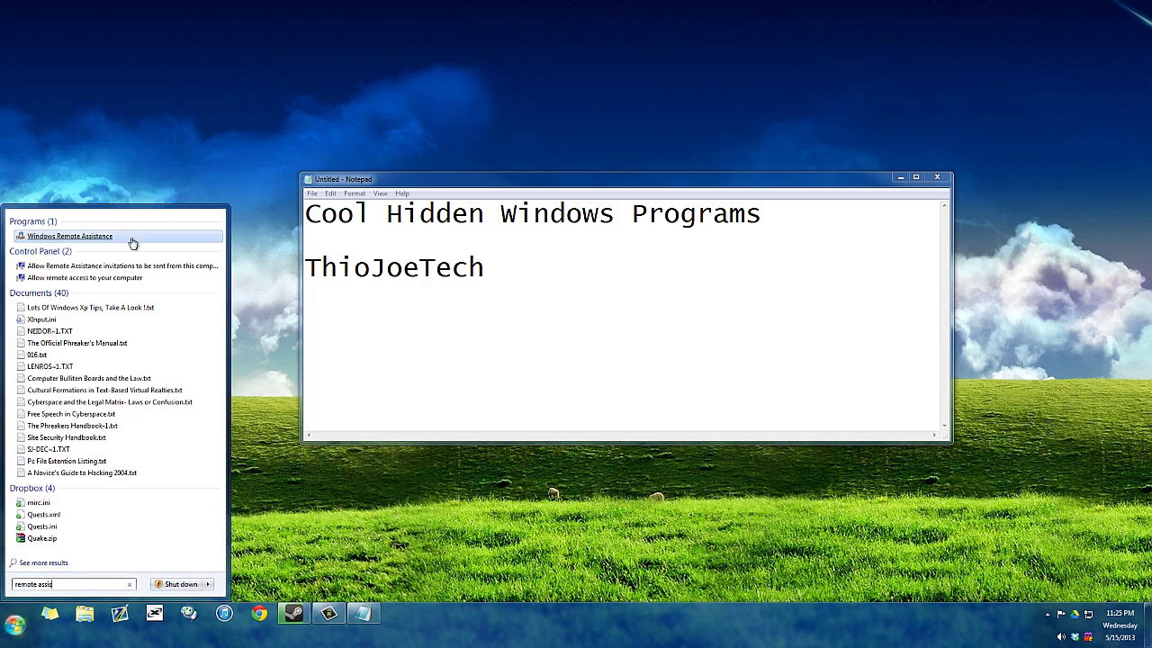
{"action": "left_click", "coordinate": [129, 236]}
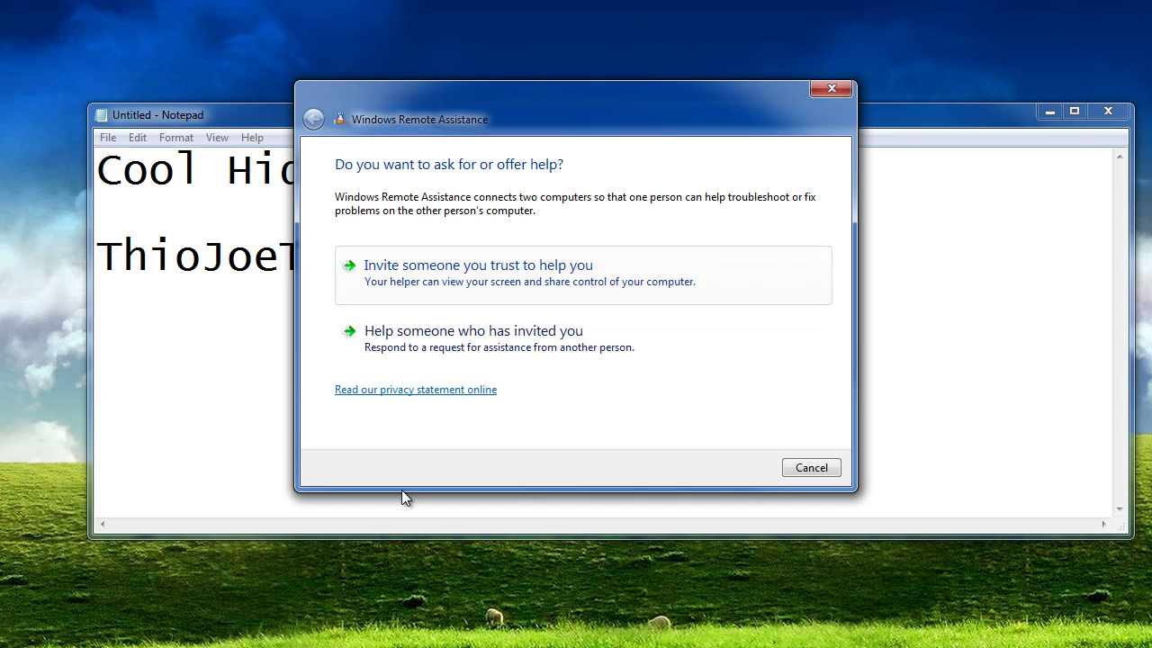
{"action": "left_click", "coordinate": [518, 268]}
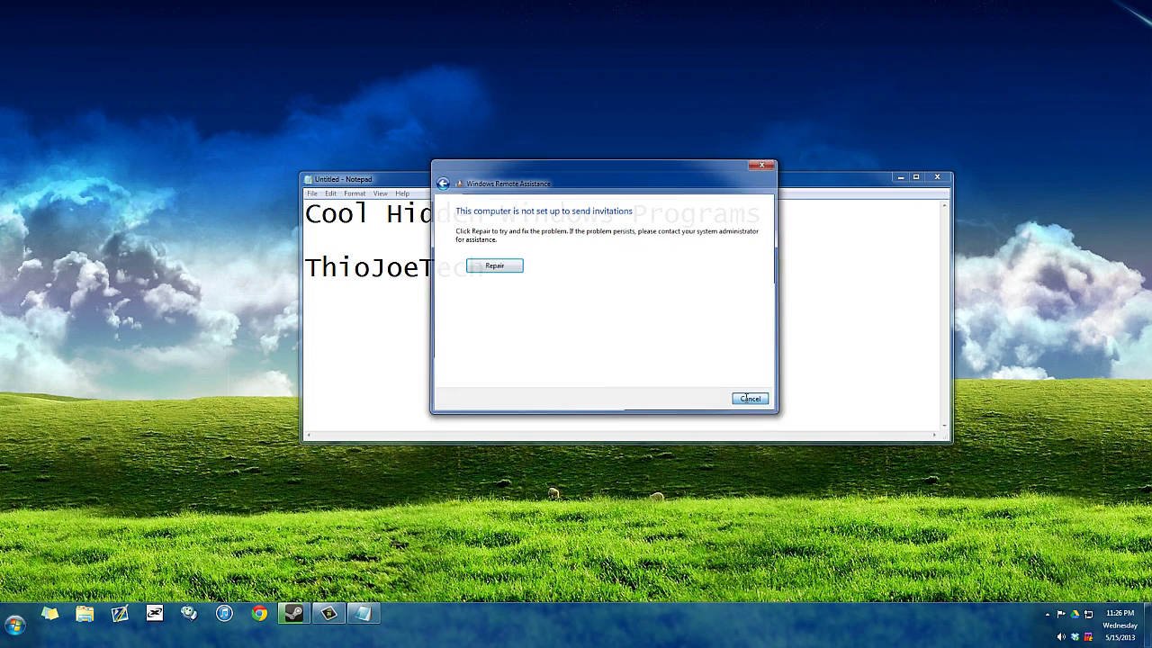
{"action": "left_click", "coordinate": [748, 398]}
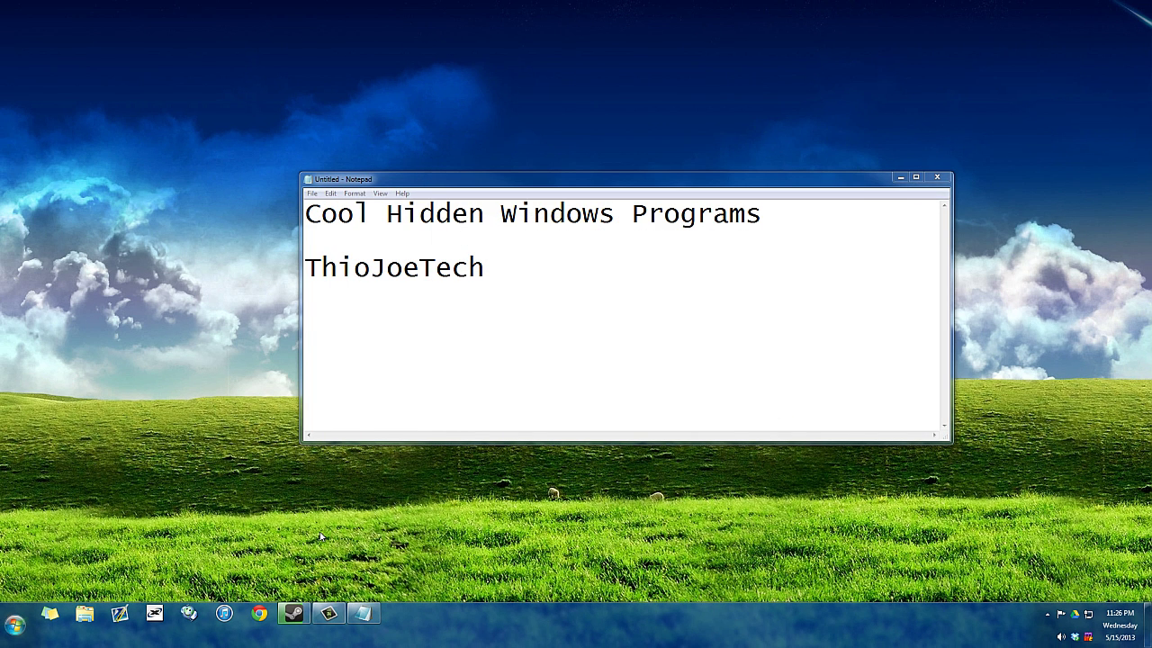
Step: Search for psr, launch the Problem Steps Recorder, and move its window to the upper middle of the desktop
{"action": "left_click", "coordinate": [16, 625]}
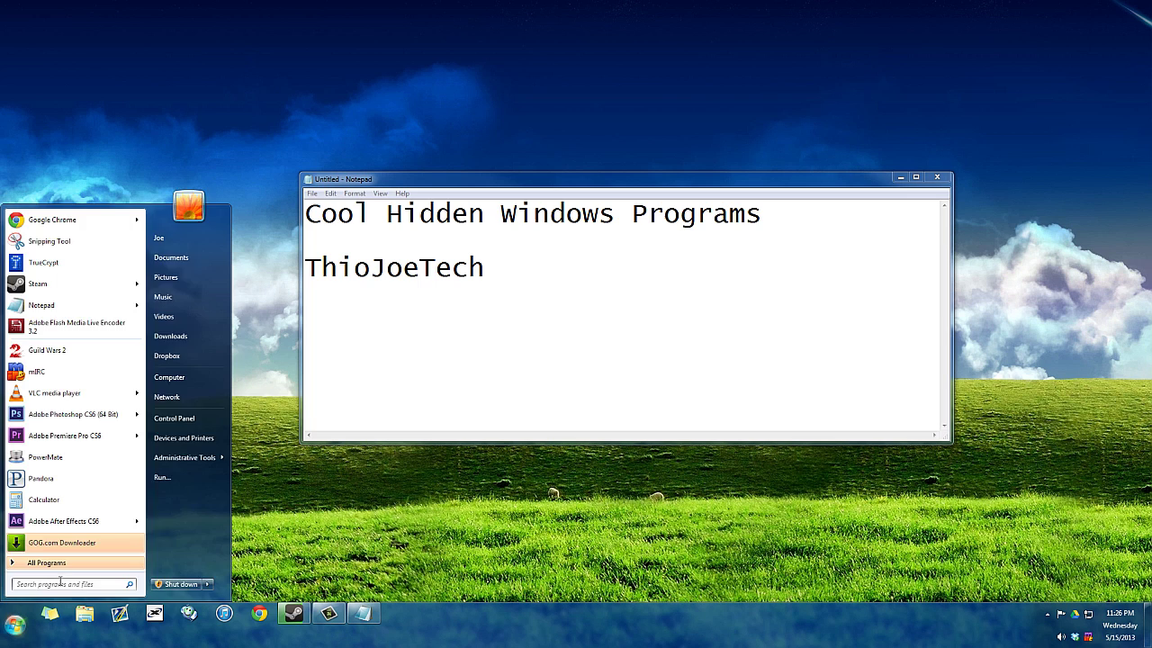
{"action": "type", "text": "psr"}
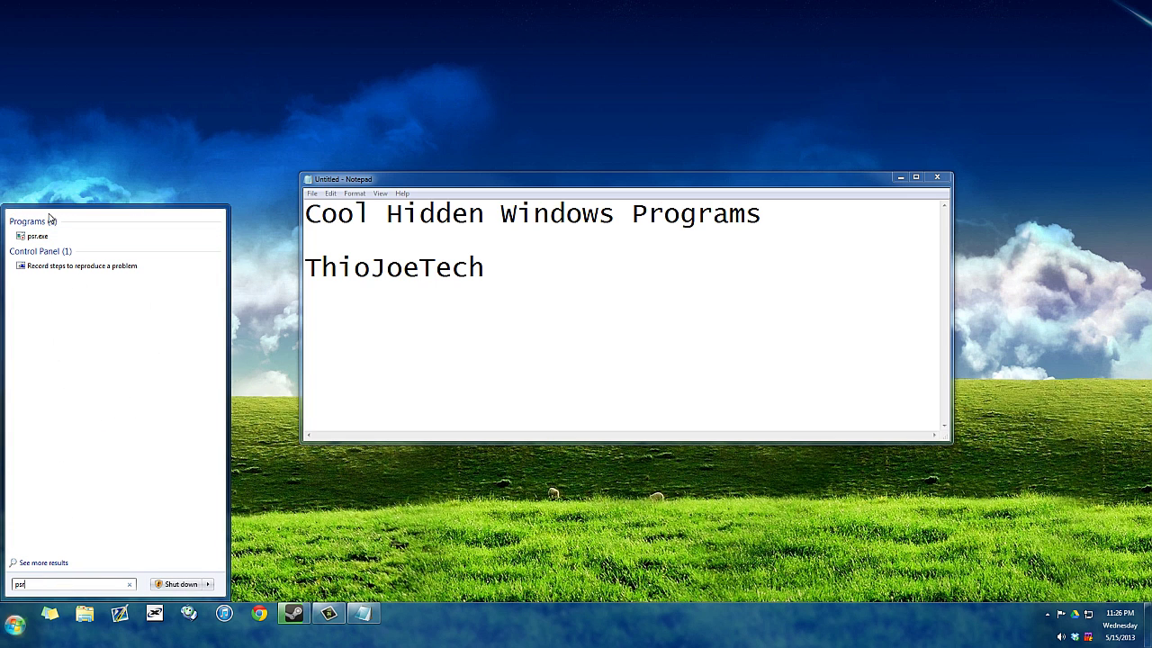
{"action": "left_click", "coordinate": [38, 236]}
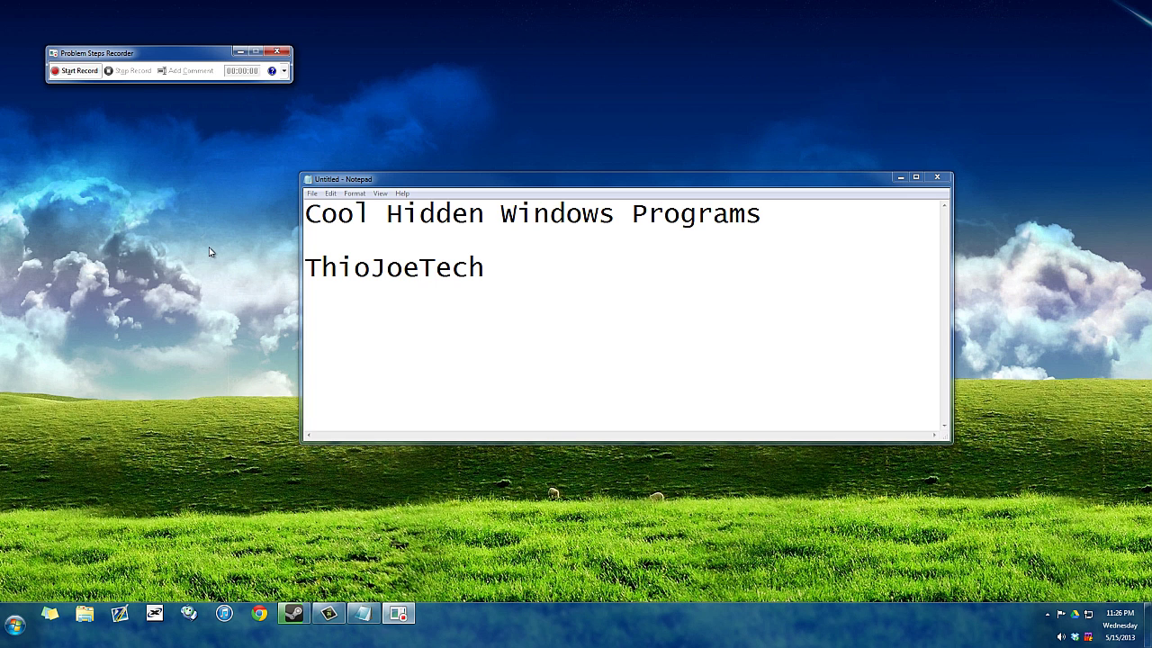
{"action": "left_click_drag", "start_coordinate": [222, 86], "coordinate": [615, 287]}
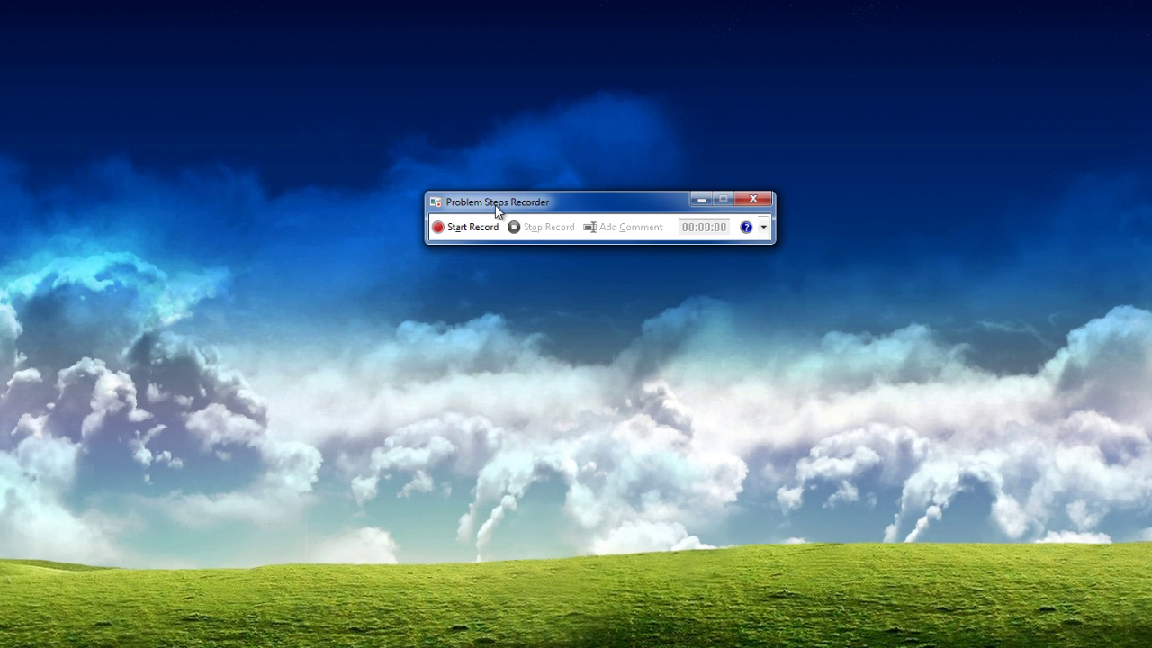
{"action": "left_click_drag", "start_coordinate": [496, 210], "coordinate": [279, 220]}
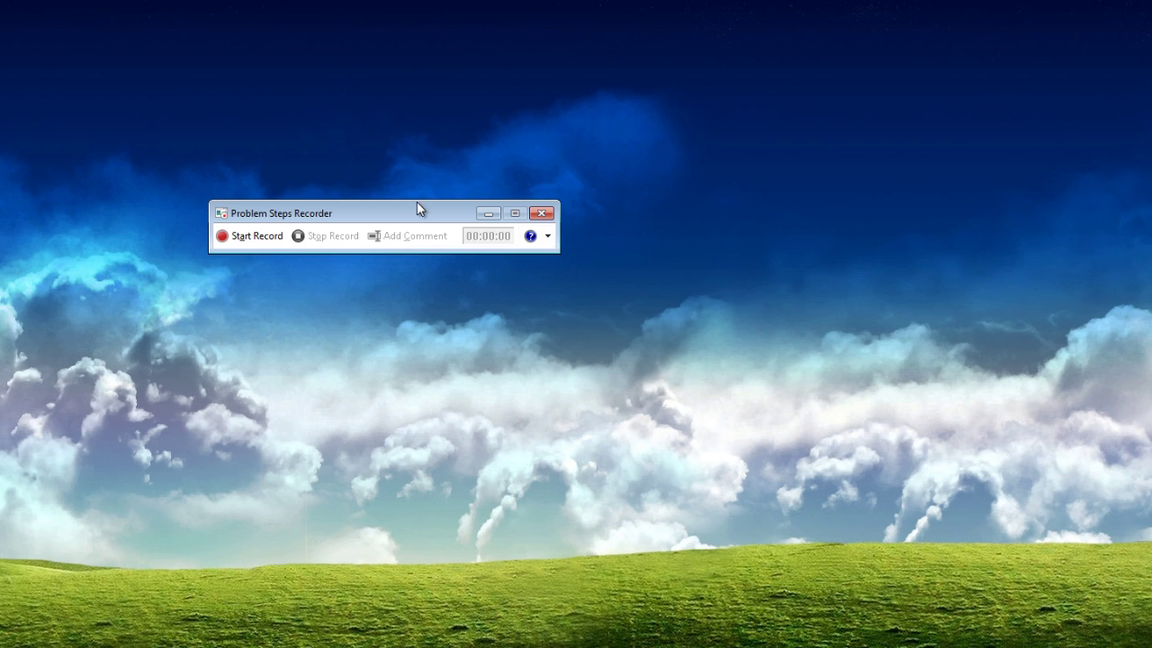
{"action": "left_click_drag", "start_coordinate": [415, 213], "coordinate": [746, 277]}
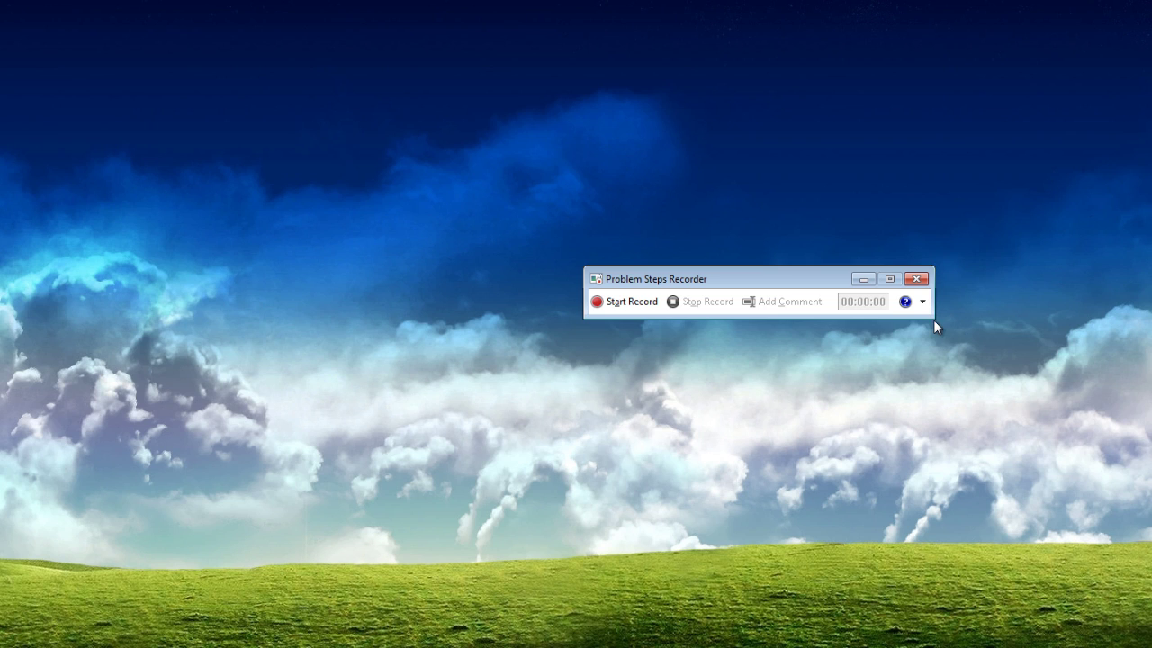
{"action": "left_click_drag", "start_coordinate": [783, 286], "coordinate": [871, 243]}
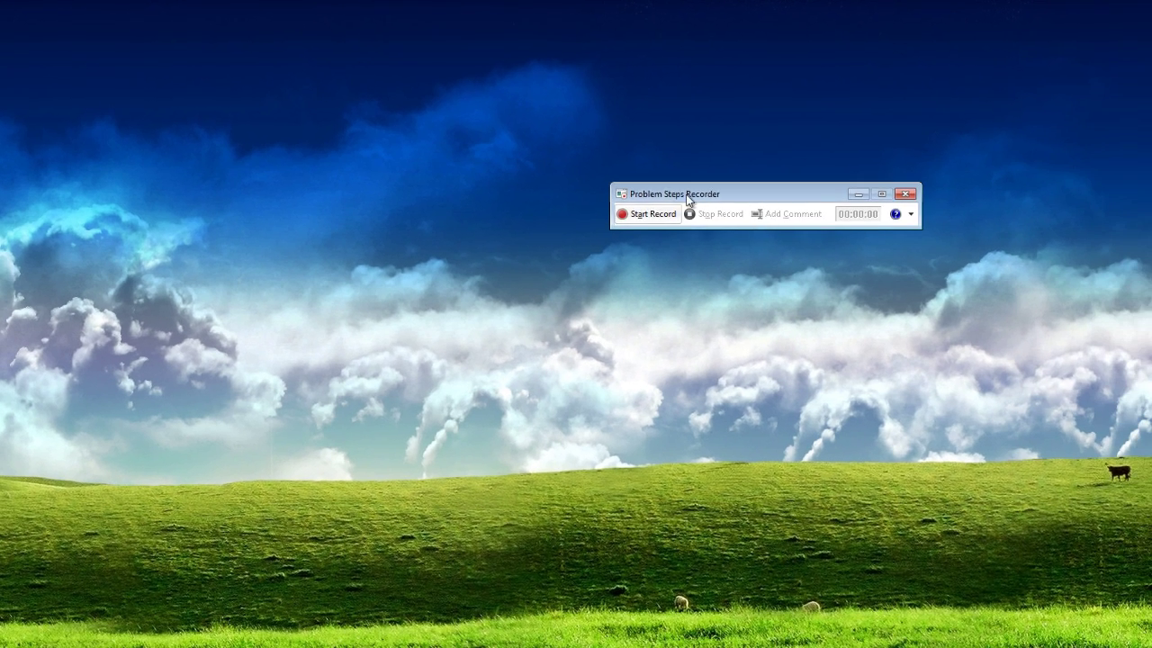
{"action": "left_click_drag", "start_coordinate": [687, 211], "coordinate": [543, 190]}
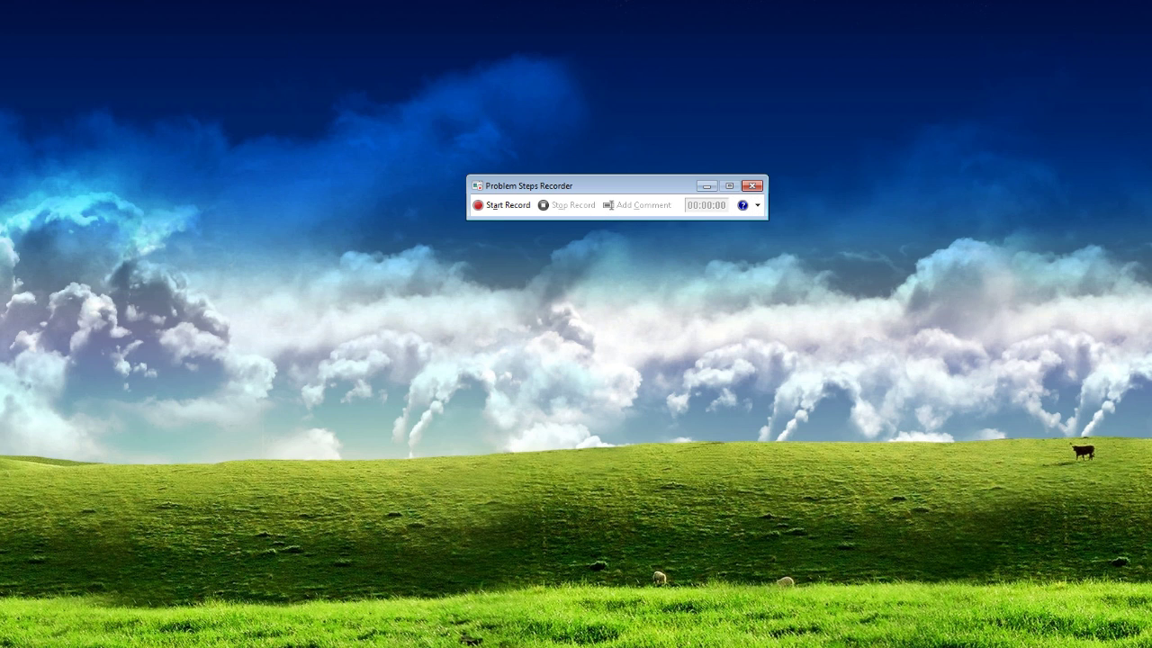
Step: Switch back to the untitled Notepad window
{"action": "key", "text": "alt+Tab"}
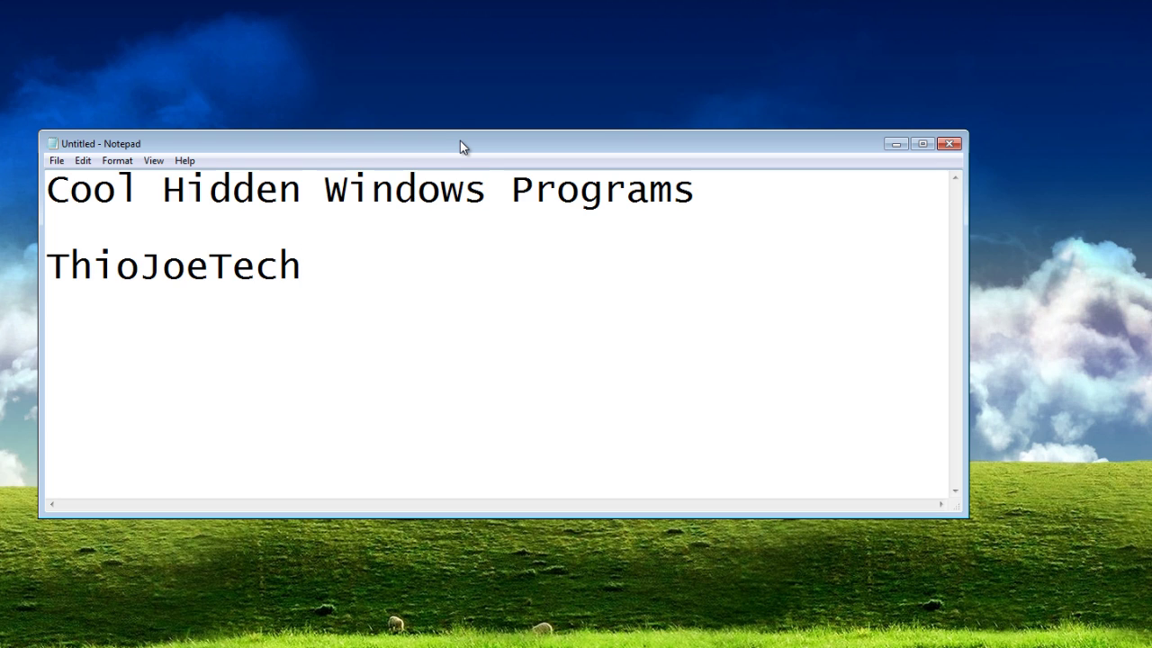
{"action": "mouse_move", "coordinate": [390, 283]}
{"action": "left_mouse_down"}
{"action": "mouse_move", "coordinate": [49, 187]}
{"action": "mouse_move", "coordinate": [387, 279]}
{"action": "mouse_move", "coordinate": [193, 213]}
{"action": "mouse_move", "coordinate": [403, 291]}
{"action": "left_mouse_up"}
{"action": "key", "text": "Up"}
{"action": "key", "text": "Down"}
{"action": "key", "text": "Up"}
{"action": "key", "text": "Down"}
{"action": "key", "text": "Up"}
{"action": "left_click", "coordinate": [707, 185]}
{"action": "left_click", "coordinate": [651, 268]}
{"action": "left_click", "coordinate": [637, 243]}
{"action": "left_click", "coordinate": [624, 261]}
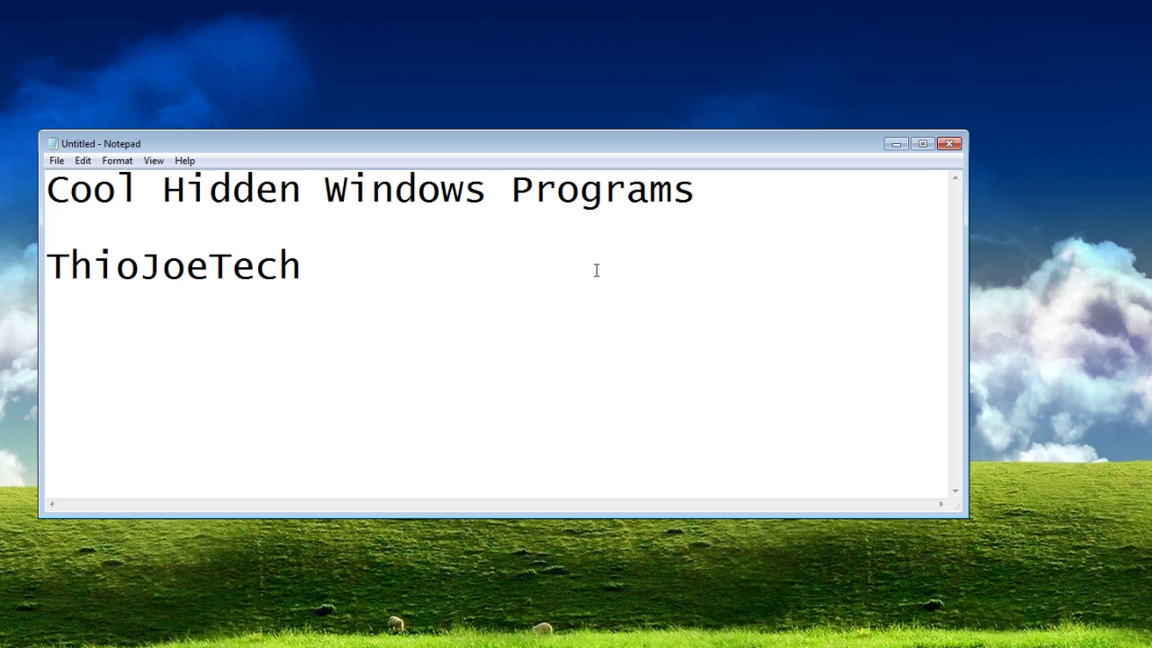